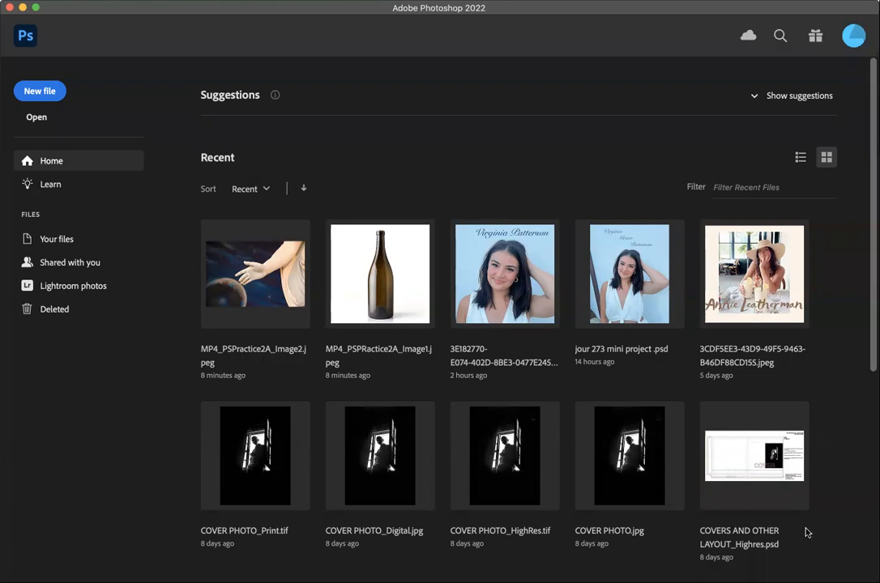
Step: Open MP4_PSPRactice2A_Image1.jpeg and MP4_PSPractice2A_Image2.jpeg as separate documents and look at both images
click(380, 274)
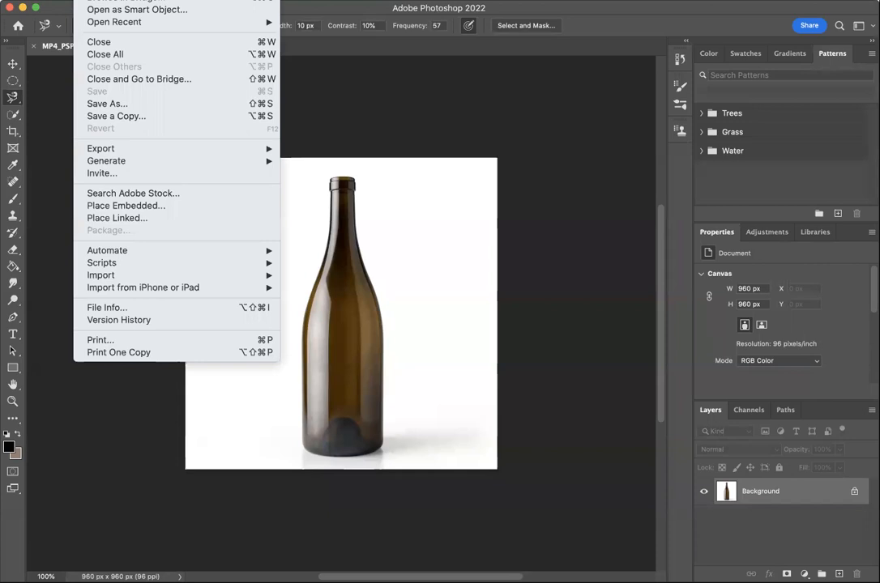
key(Escape)
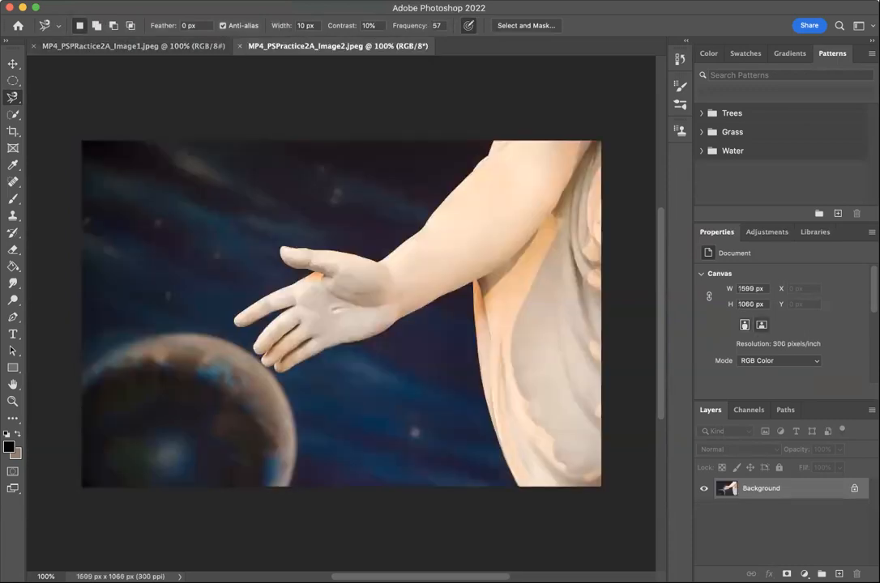
click(189, 45)
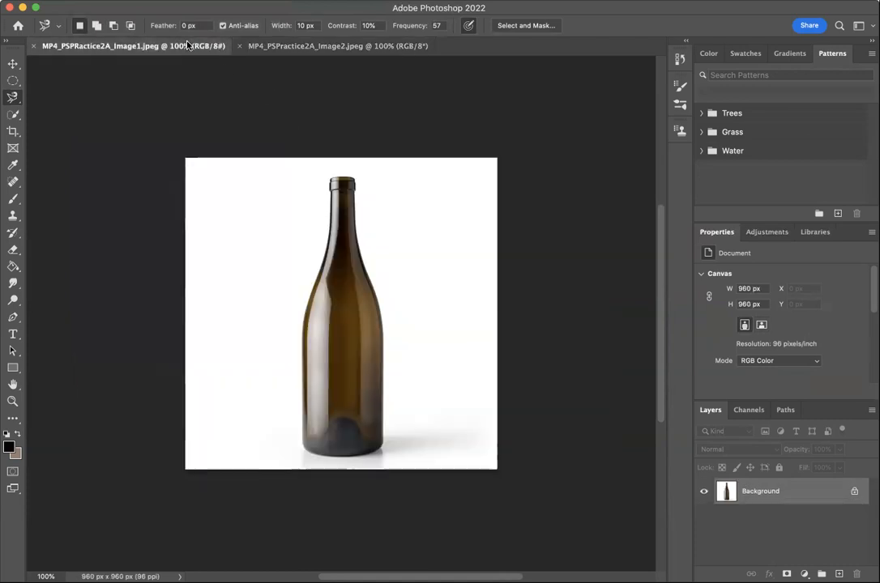
click(290, 49)
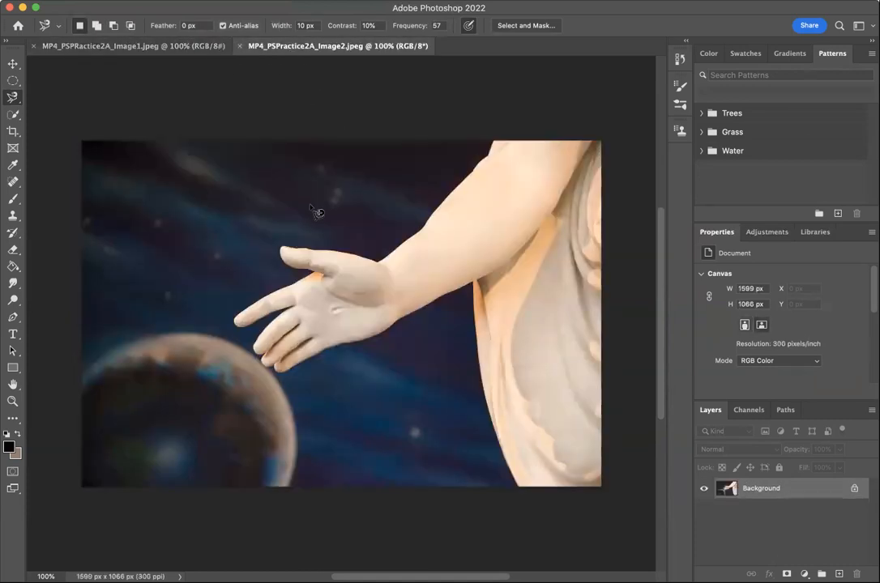
Step: Unlock the Background layer of the bottle image, MP4_PSPRactice2A_Image1.jpeg, so it becomes a regular layer
click(117, 47)
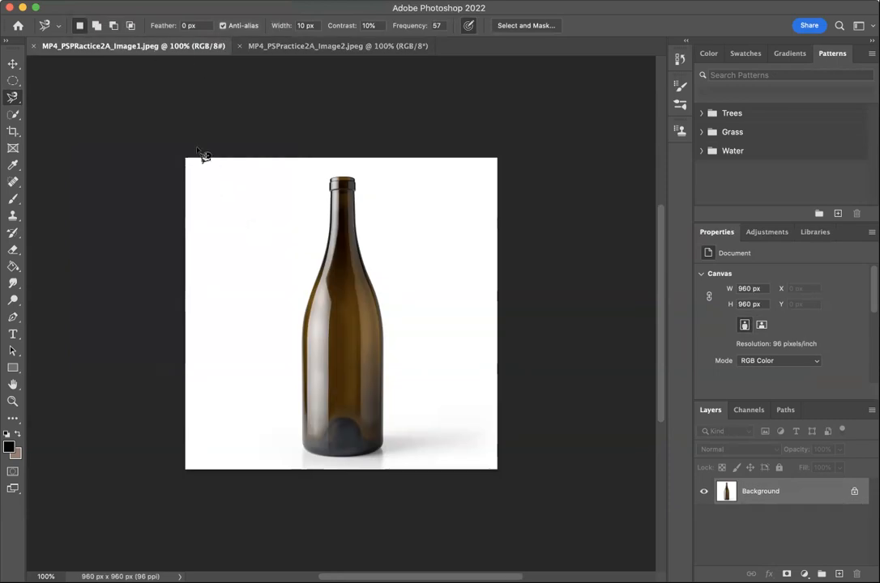
click(13, 64)
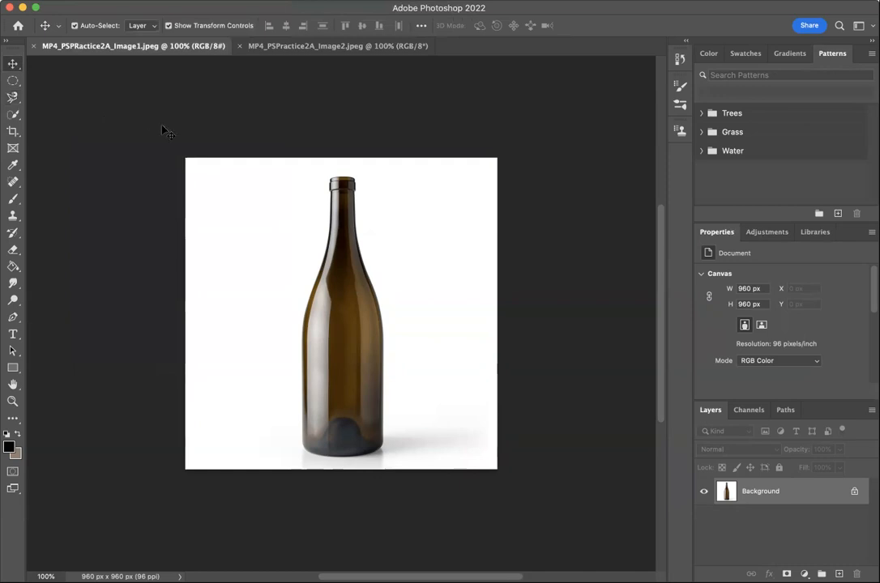
click(854, 491)
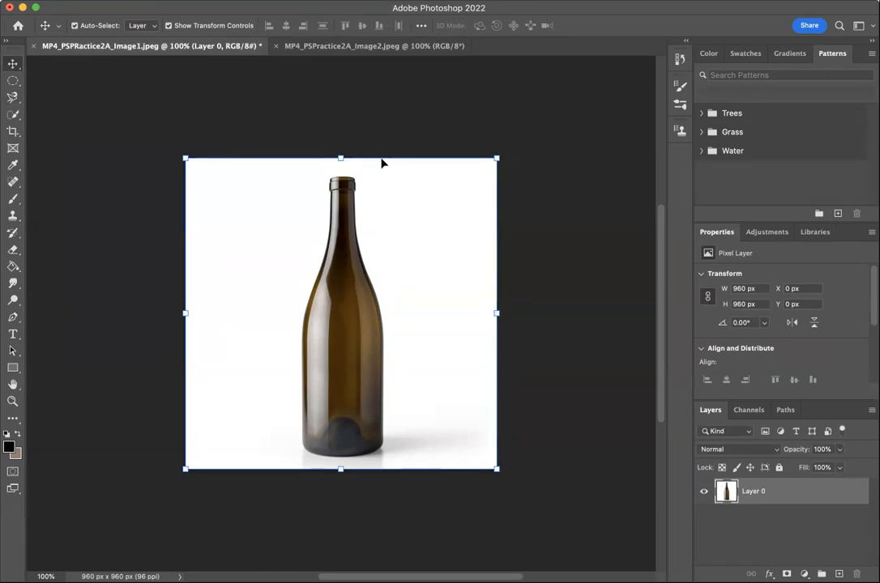
Step: Convert the bottle layer to a smart object and rasterize it back to a pixel layer
click(182, 0)
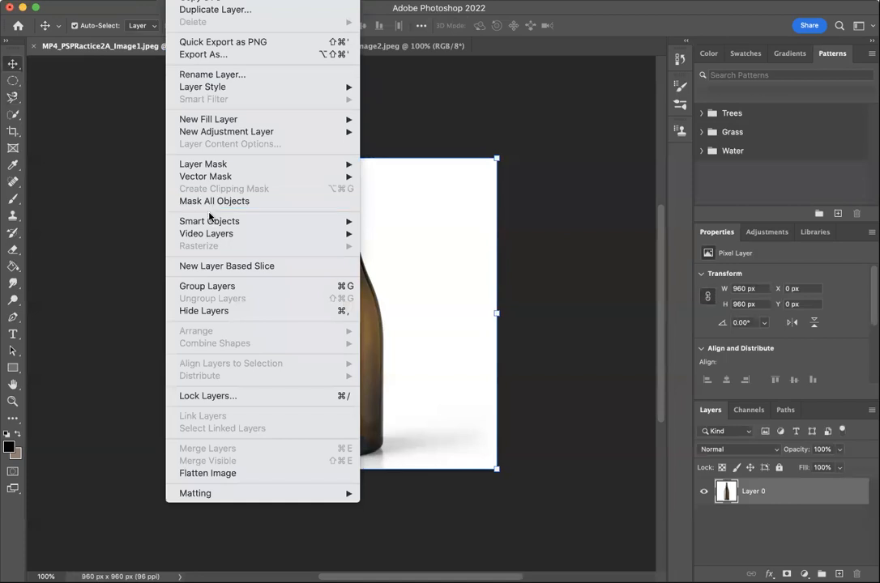
mouse_move(183, 221)
click(418, 221)
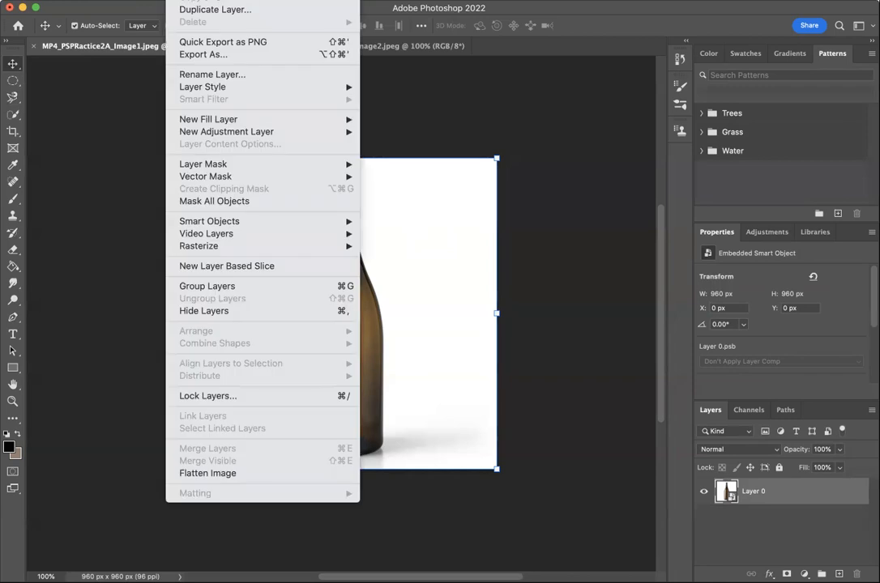
mouse_move(195, 246)
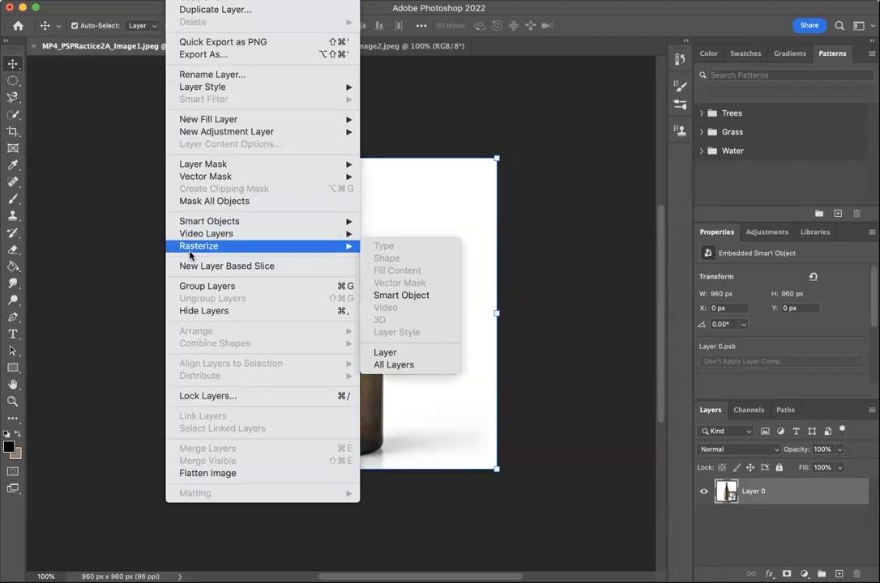
click(419, 295)
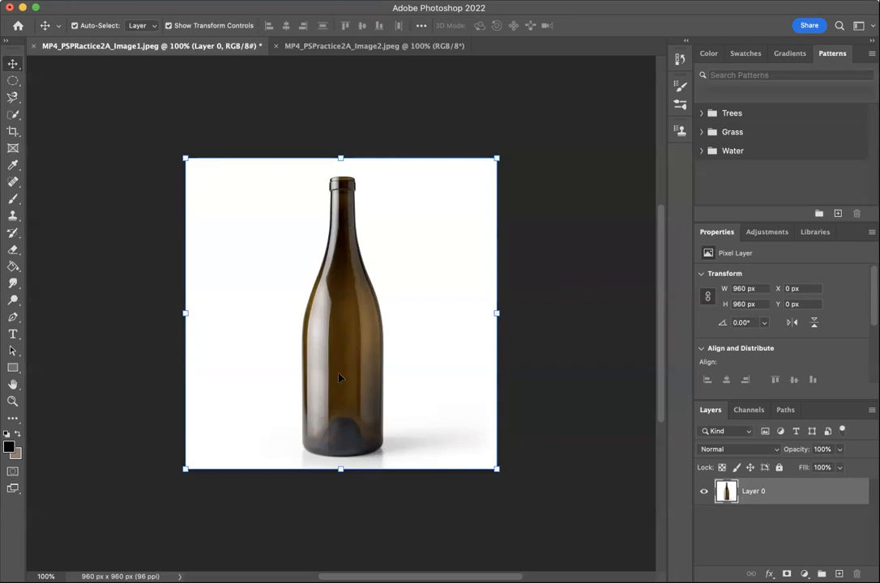
Step: Select the white background around the bottle with the Magic Wand tool at tolerance 32
click(10, 116)
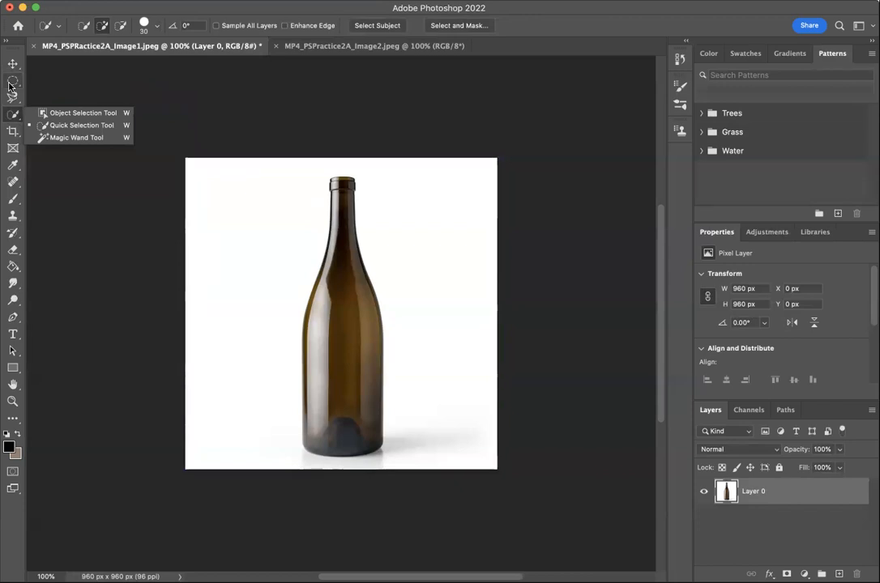
click(73, 137)
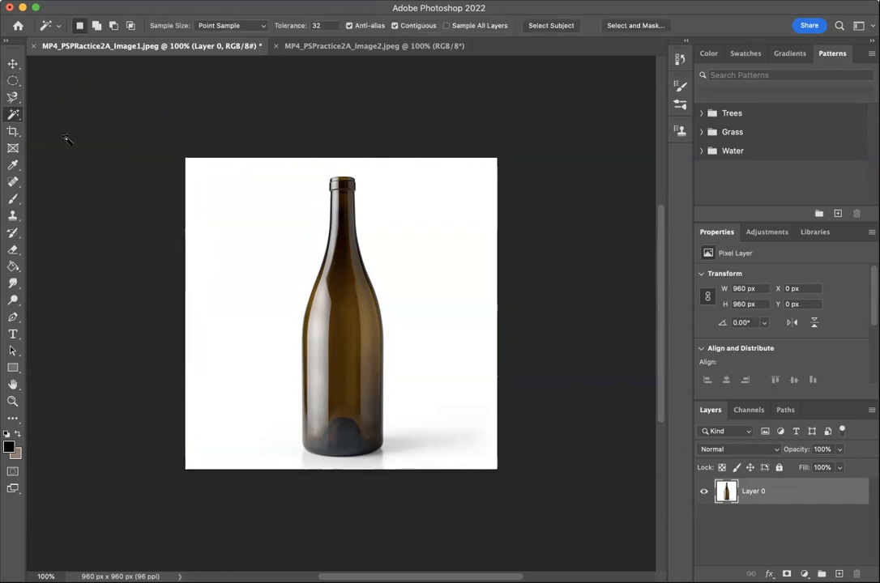
click(278, 201)
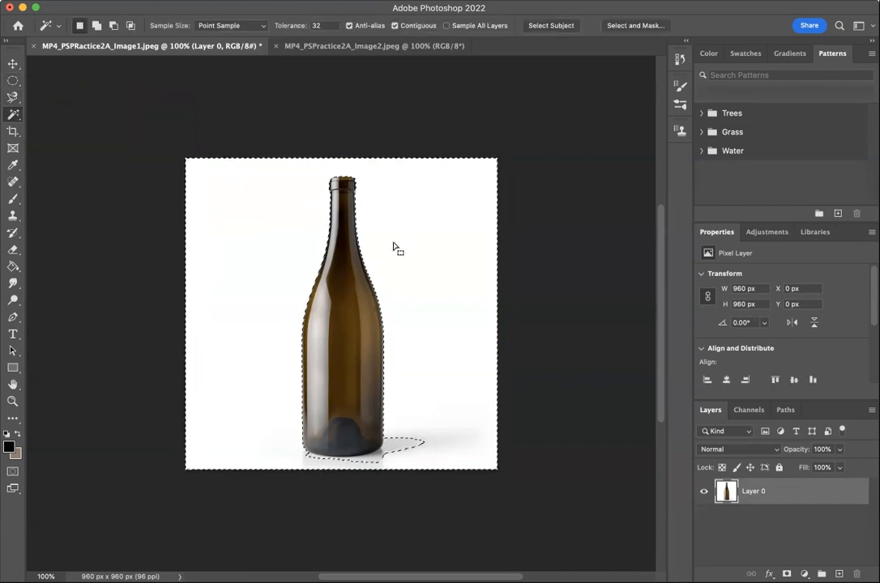
Step: Add the shadow and reflection at the bottle's base to the background selection with the Quick Selection tool at brush size 30
scroll(394, 248, up, 5)
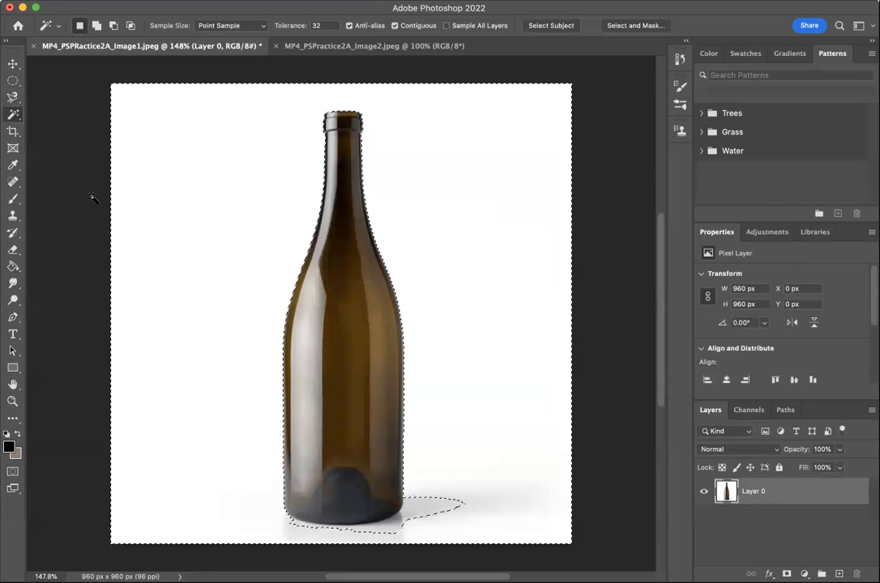
drag(16, 114, 49, 122)
mouse_move(471, 504)
mouse_down()
mouse_move(421, 501)
mouse_move(406, 526)
mouse_move(383, 532)
mouse_move(288, 532)
mouse_up()
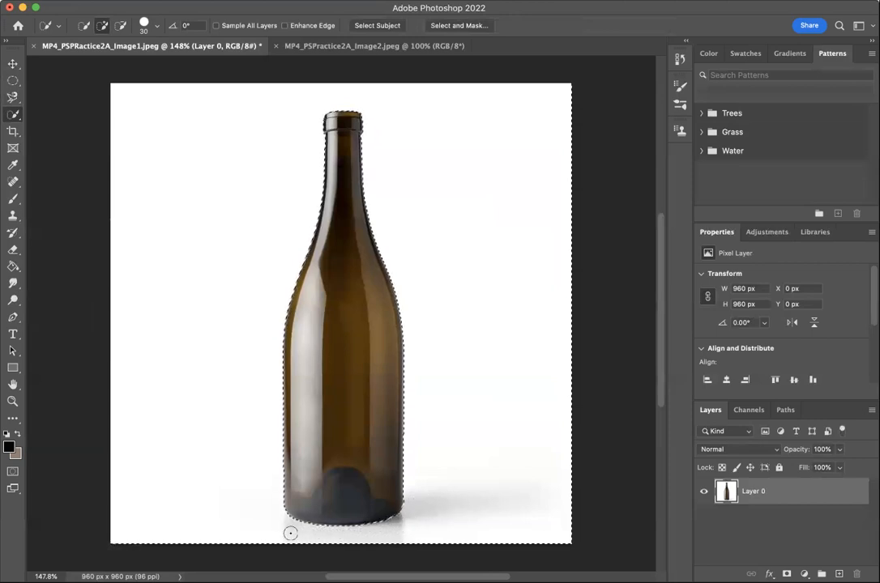
Step: Try deleting the selected white background, and try adding a layer mask from the same selection, undoing both
key(bracketright)
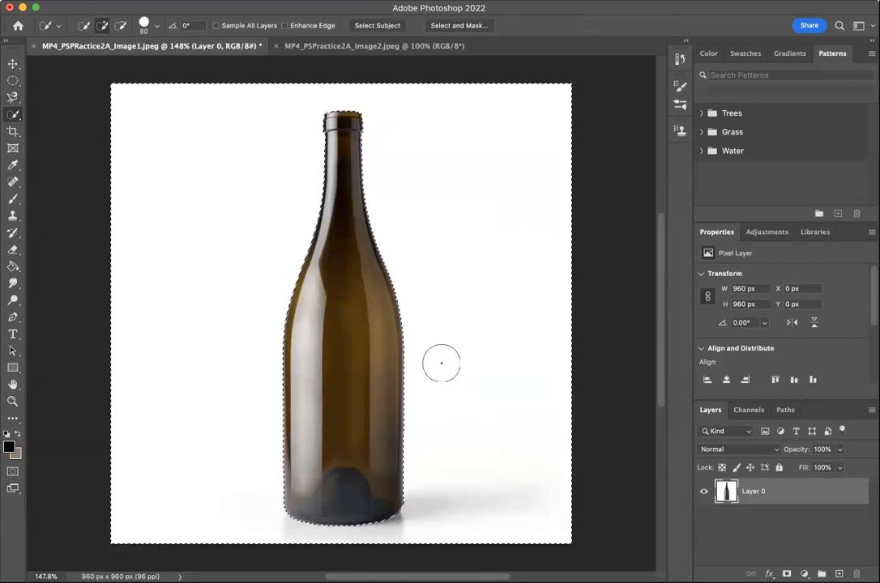
key(bracketright)
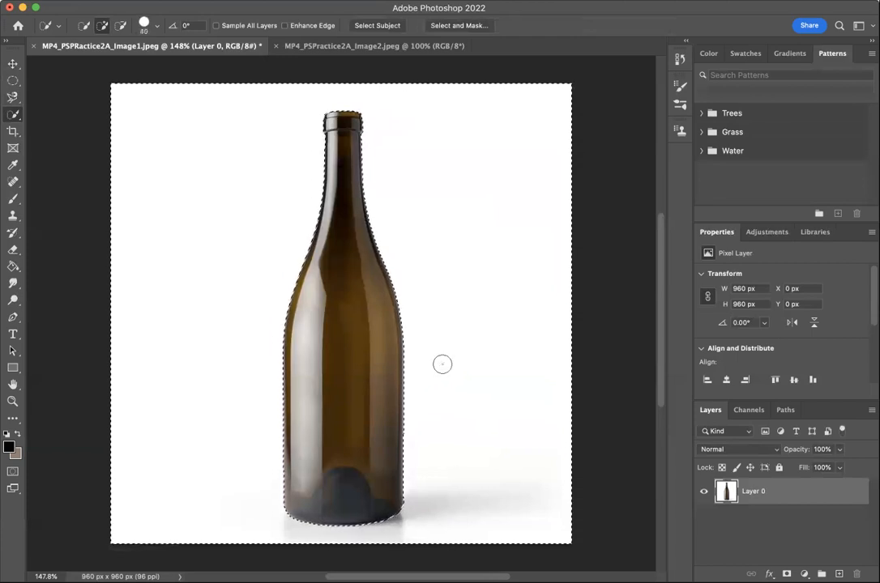
key(bracketleft)
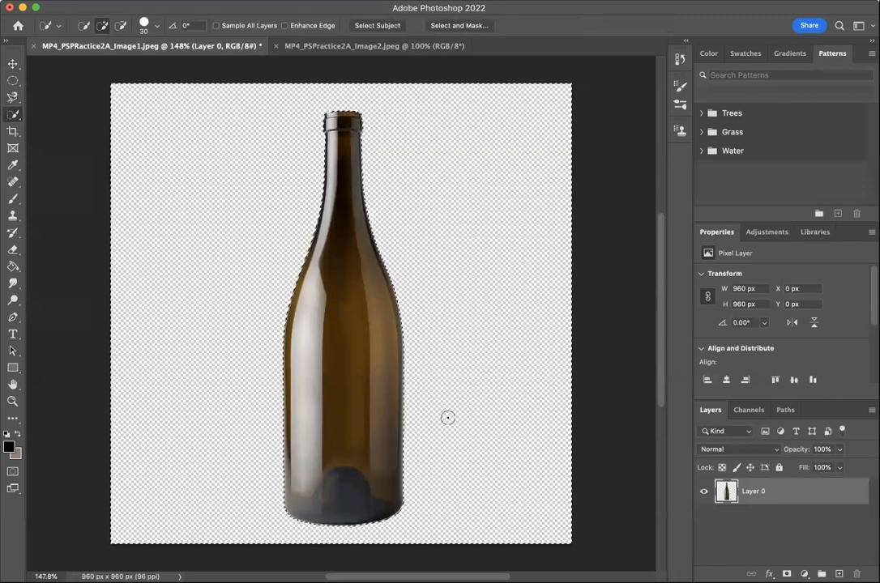
key(super+z)
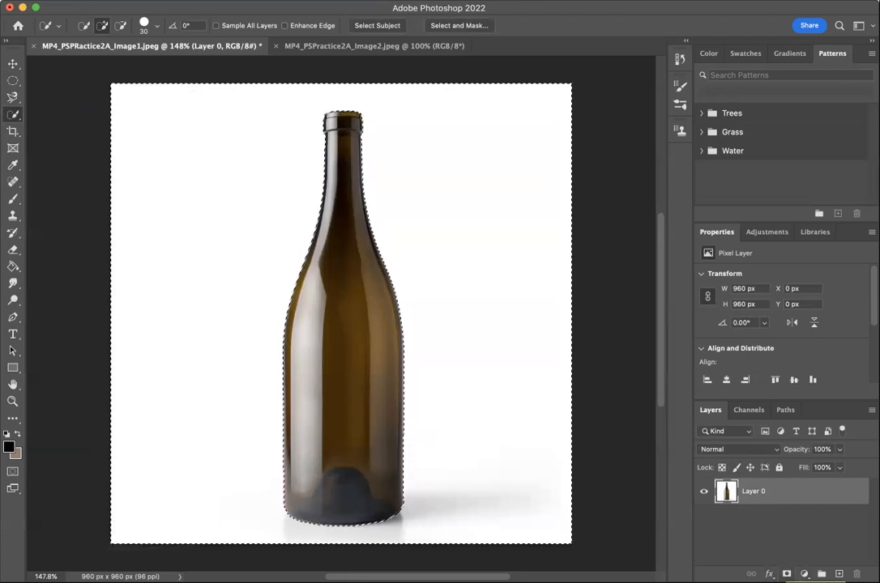
click(786, 575)
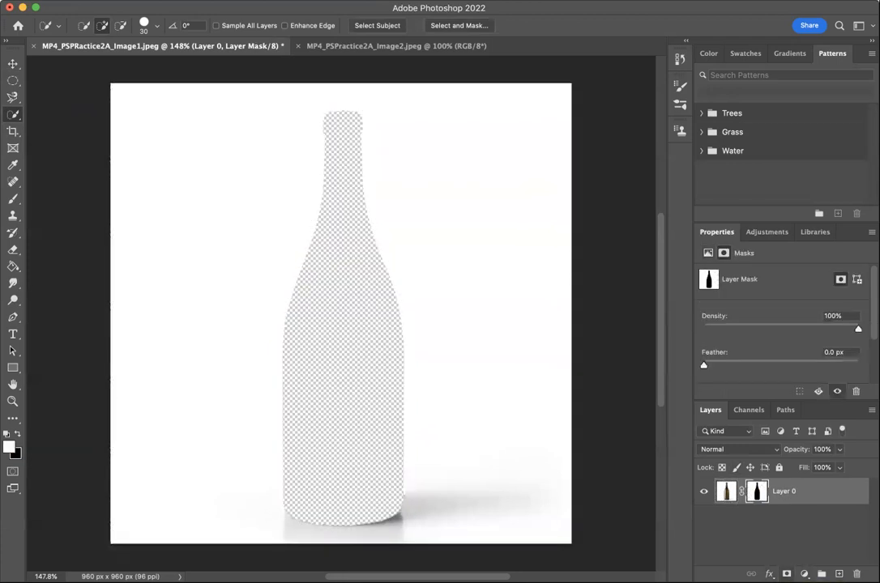
key(super+z)
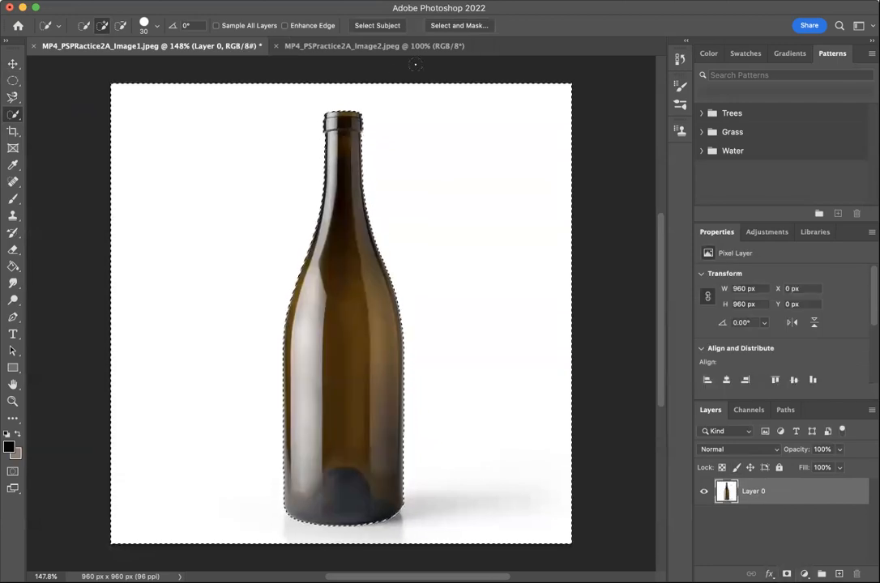
Step: Invert the selection to the bottle and add a layer mask that hides the white background
click(251, 0)
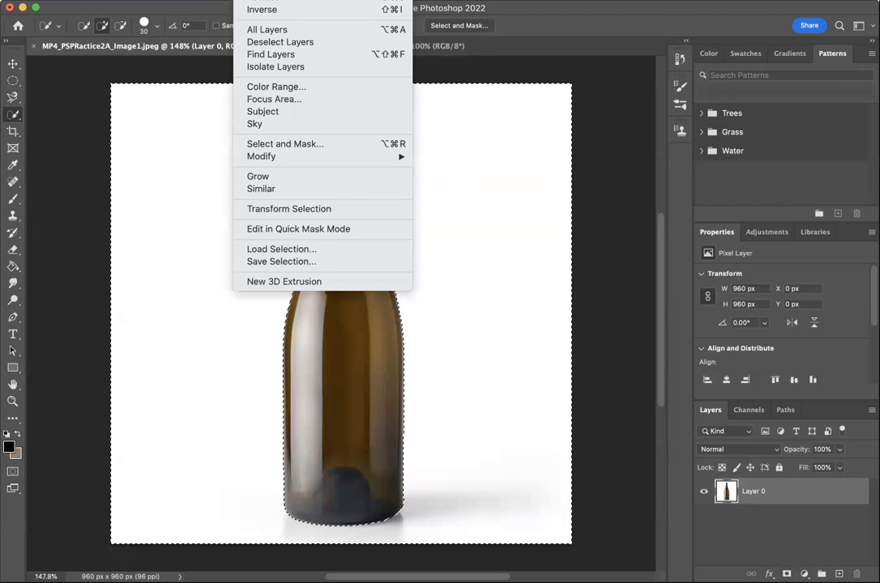
click(258, 10)
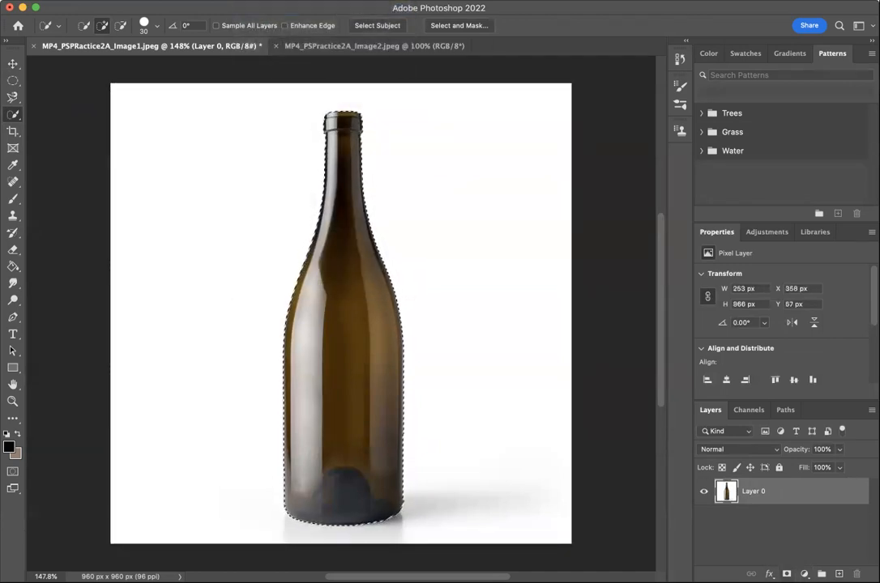
click(786, 573)
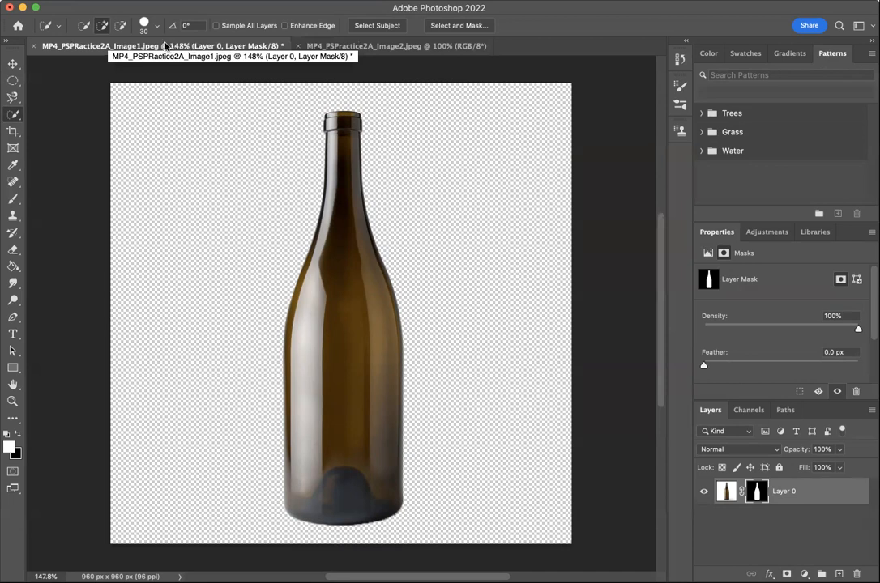
Step: Float the bottle document in its own window beside the statue image and copy its masked layer into the statue image
click(327, 47)
click(195, 45)
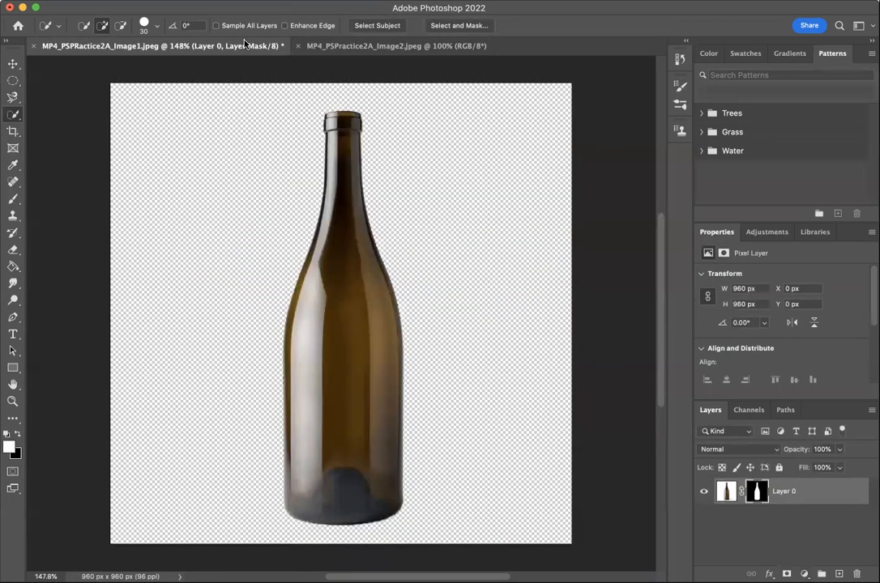
drag(195, 45, 639, 36)
drag(714, 45, 798, 20)
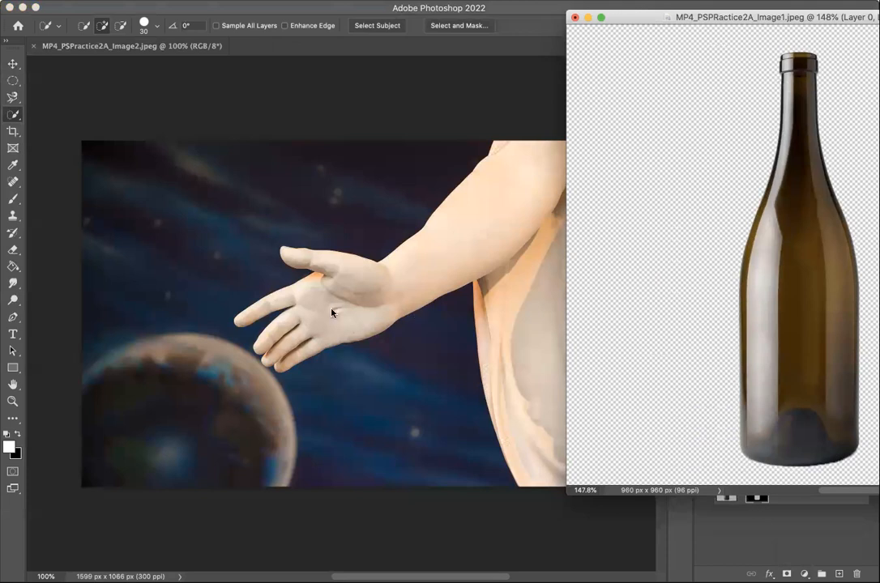
drag(632, 17, 515, 0)
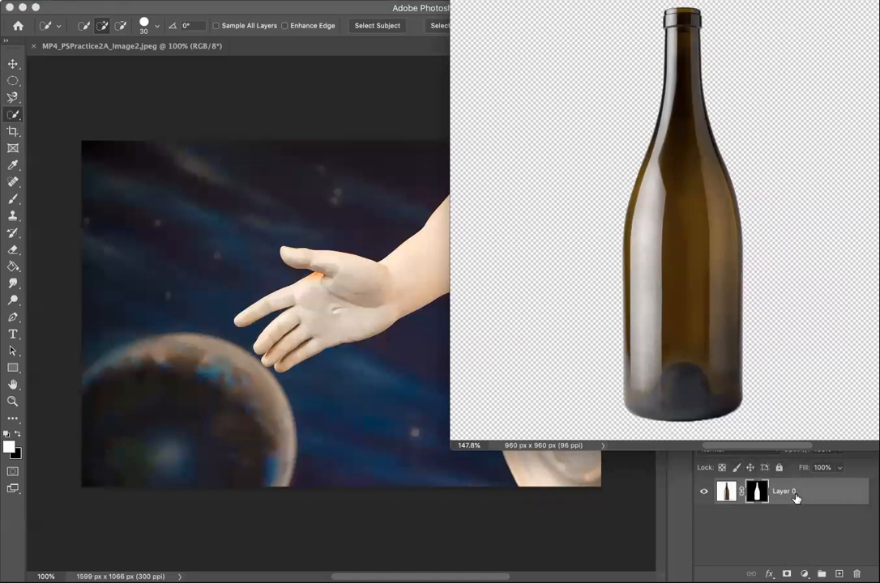
drag(796, 498, 218, 320)
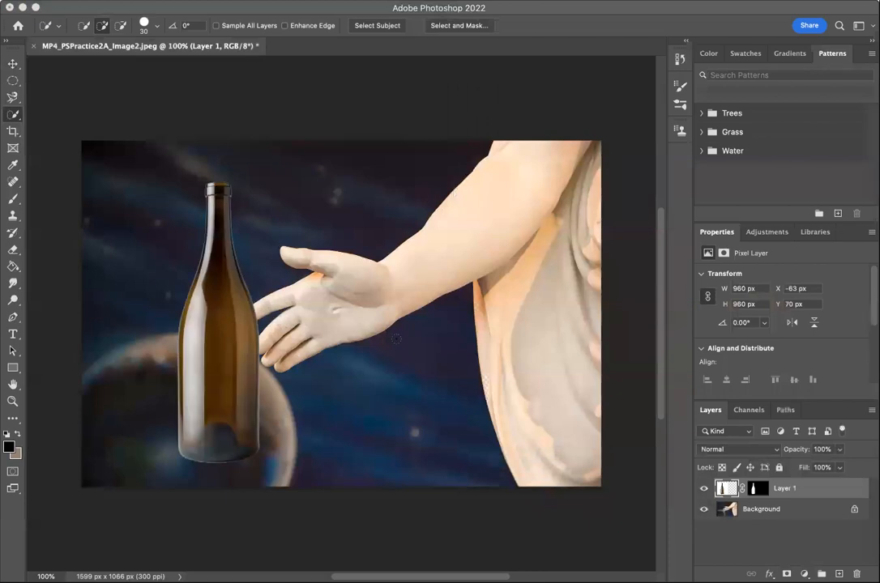
Step: Scale the bottle layer down proportionally to about 76% with a free transform
click(12, 63)
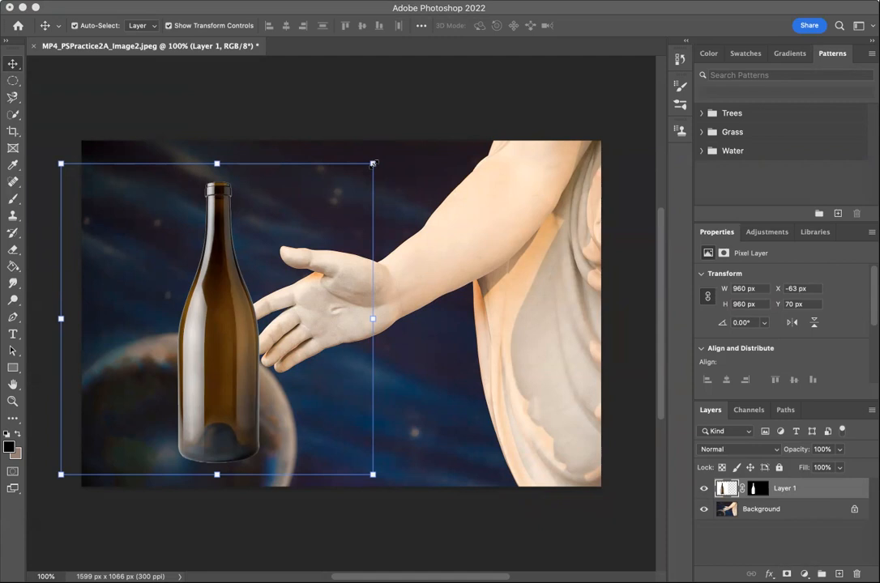
click(373, 163)
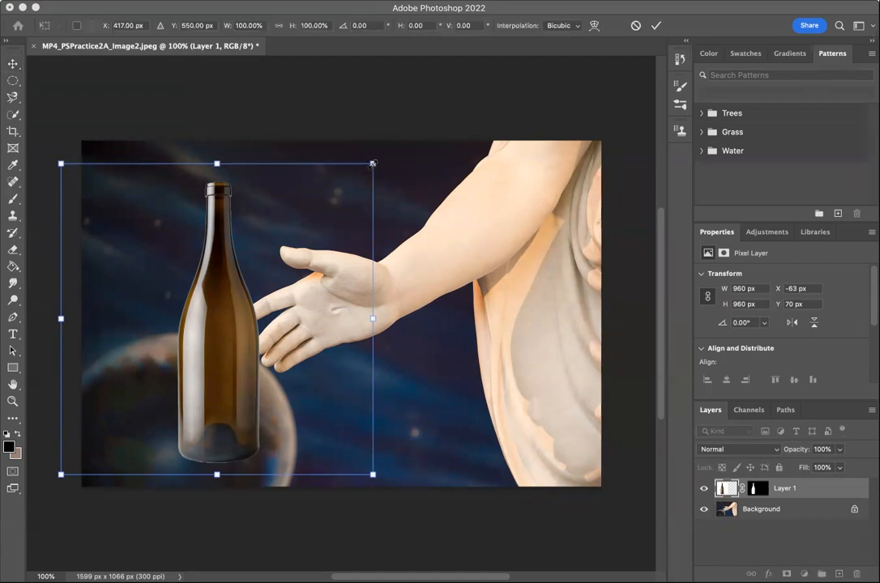
drag(373, 164, 297, 236)
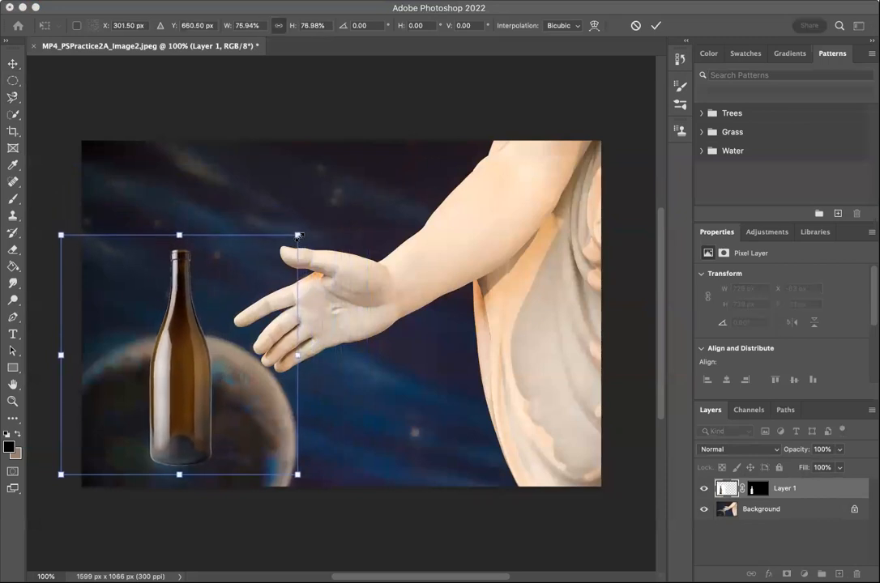
drag(298, 236, 348, 237)
key(super+z)
Step: Move the bottle over the statue's hand and enlarge it to about 93% of its original size
drag(191, 389, 323, 329)
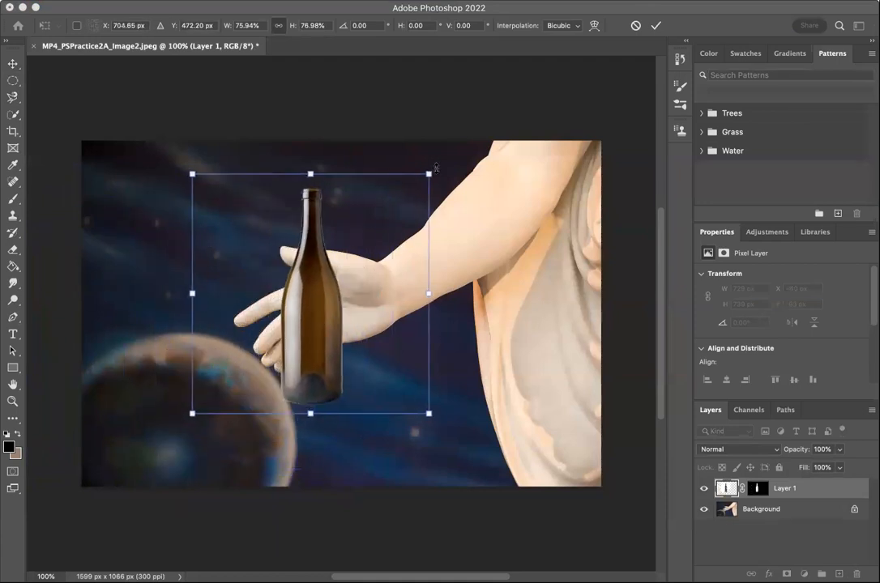
drag(428, 174, 455, 150)
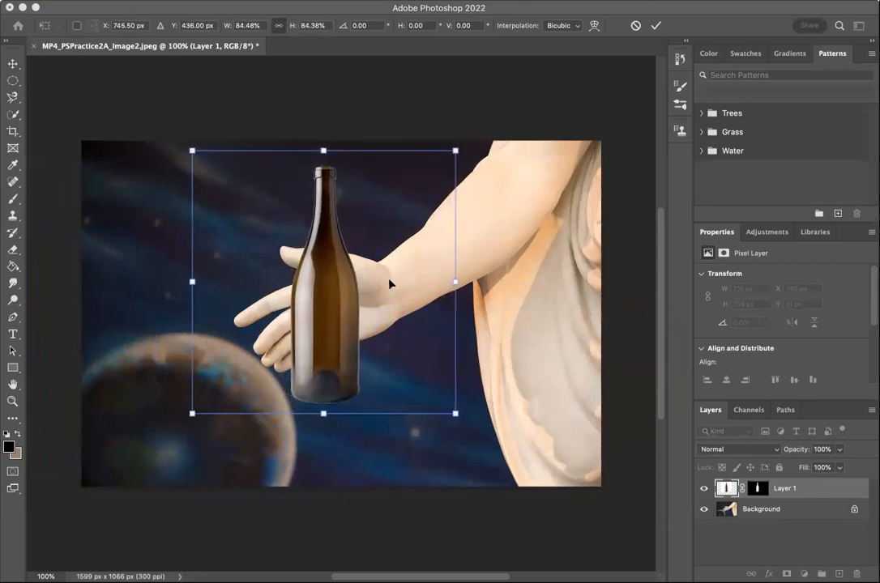
drag(456, 150, 464, 141)
drag(465, 414, 481, 431)
drag(290, 272, 267, 282)
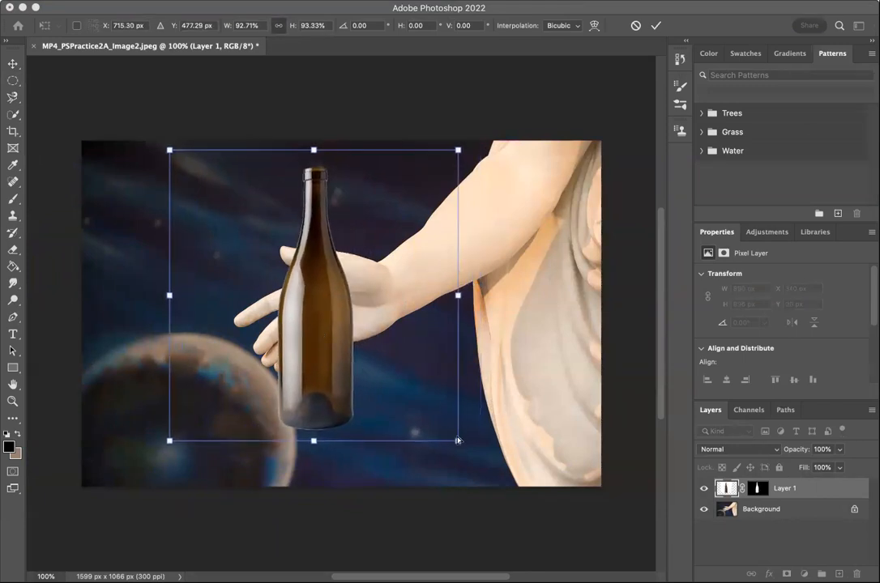
Step: Rotate the bottle to -31.5° after undoing a trial corner distortion, place it across the palm and apply the transform
drag(457, 442, 472, 457)
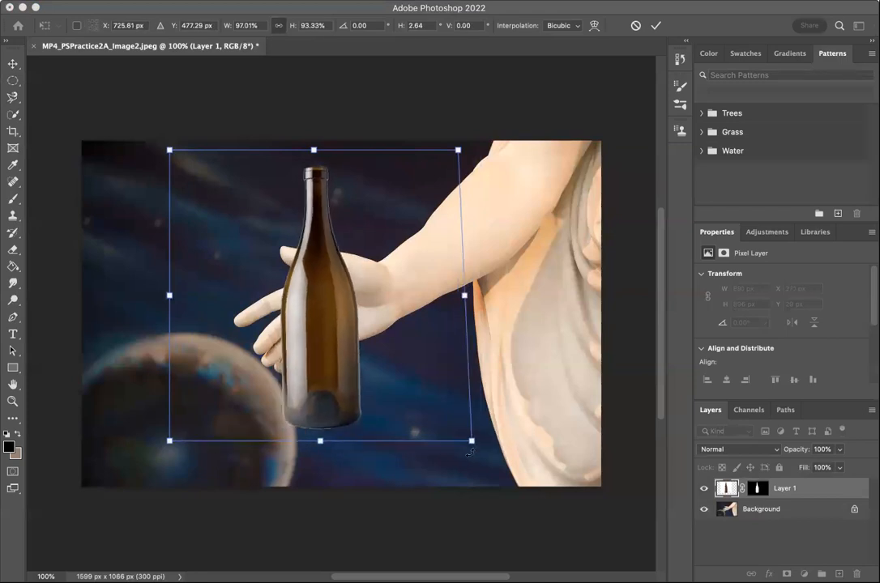
key(super+z)
drag(466, 144, 356, 124)
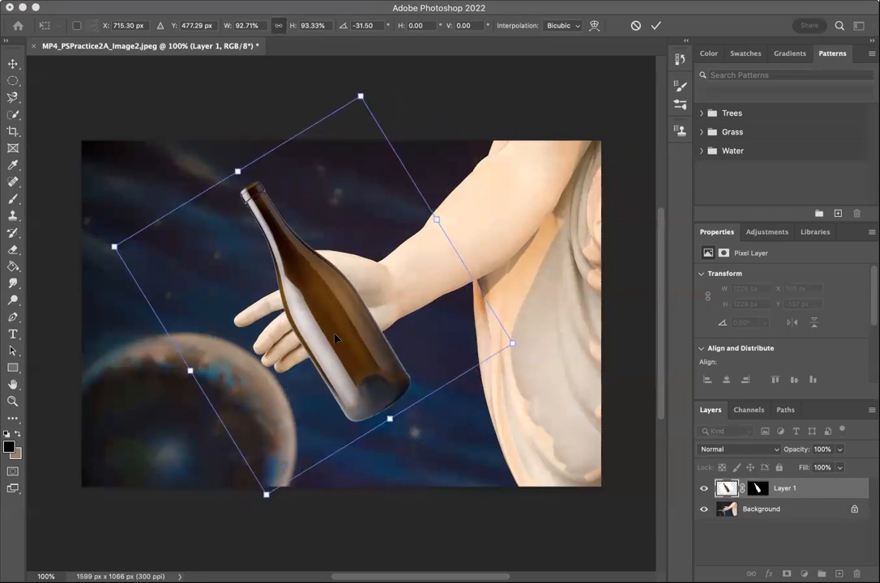
drag(339, 338, 317, 337)
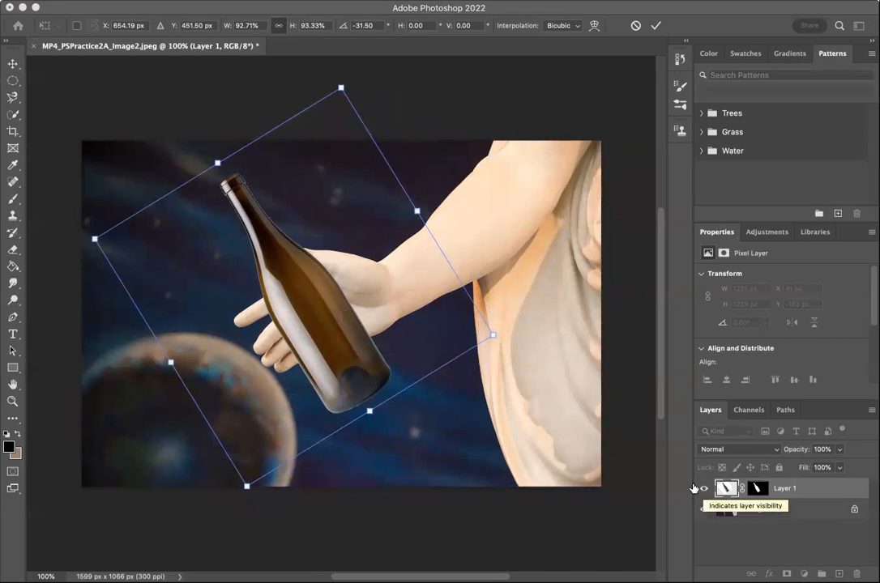
click(13, 63)
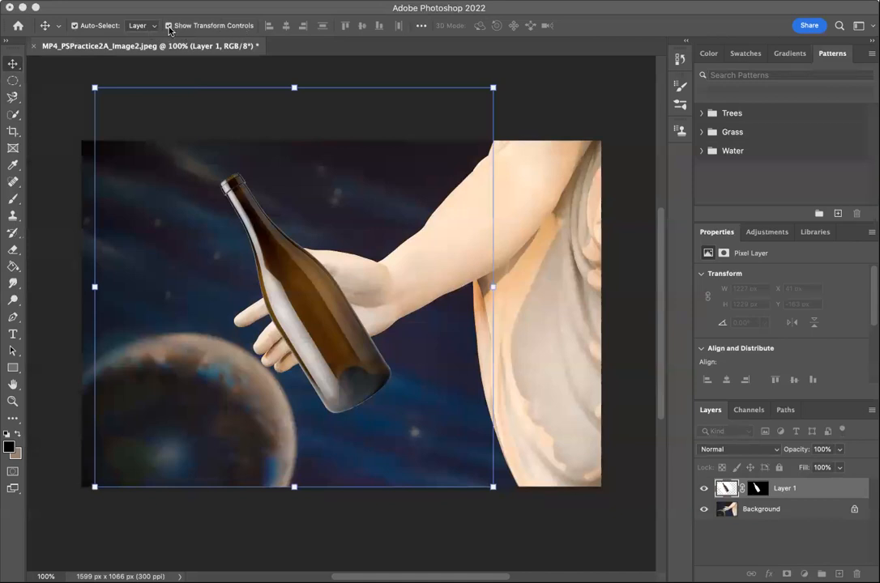
Step: Switch the Move tool's Auto-Select and Show Transform Controls options off and back on
click(75, 26)
click(75, 26)
click(168, 26)
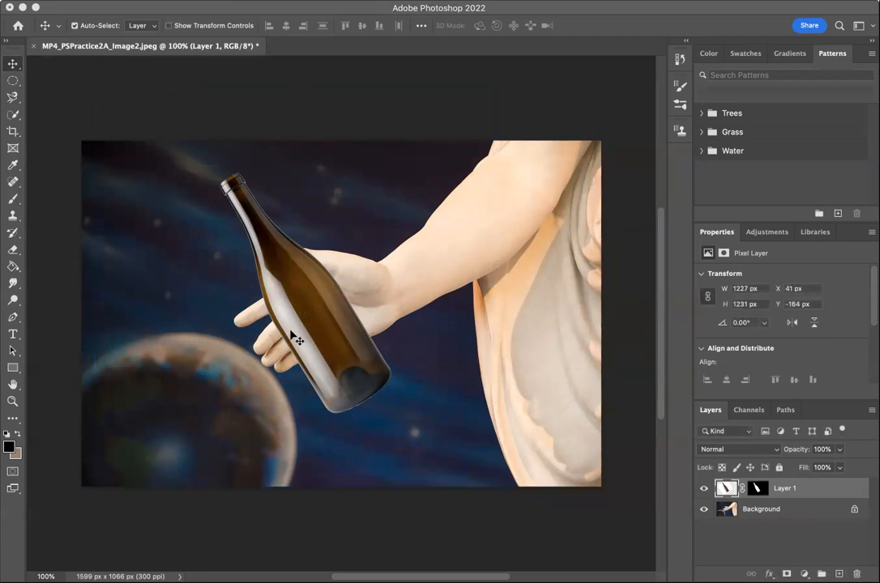
click(169, 25)
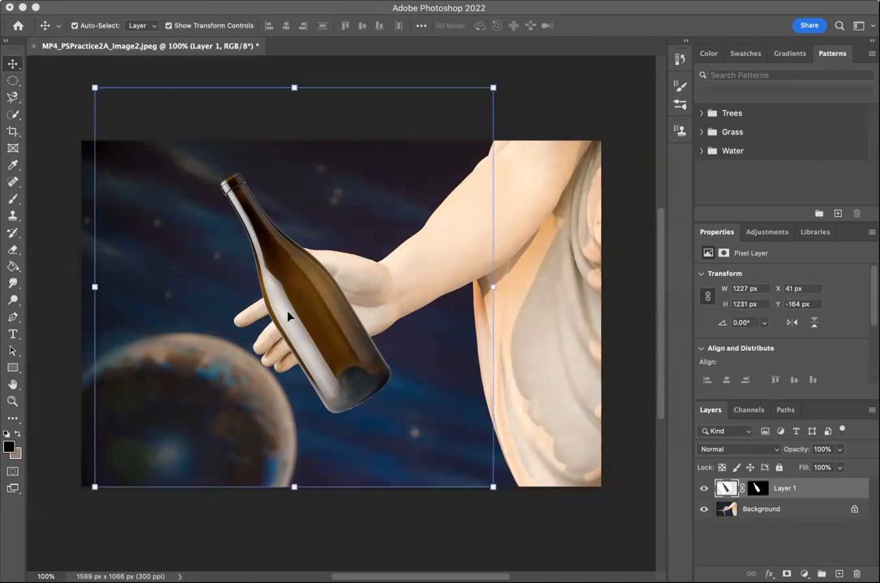
Step: Hide the bottle layer and unlock the Background layer containing the statue
click(703, 489)
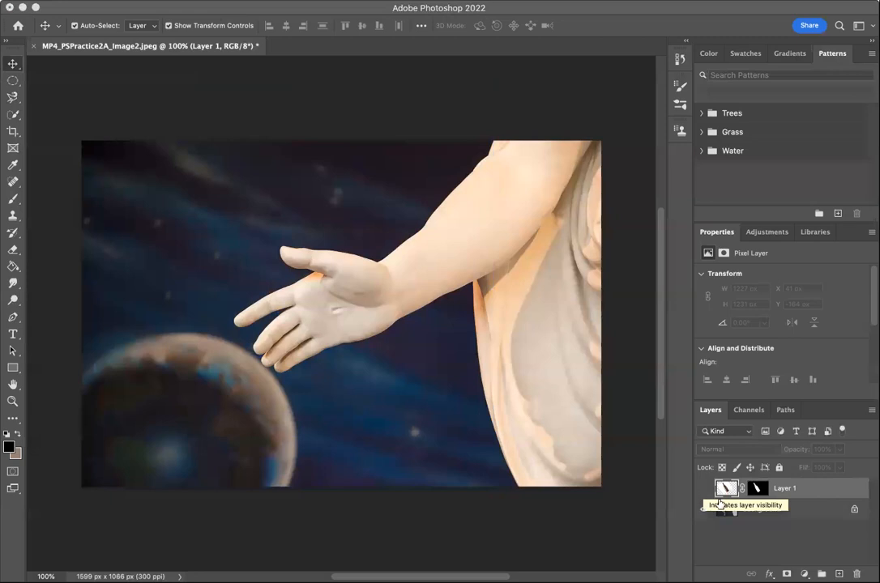
click(754, 512)
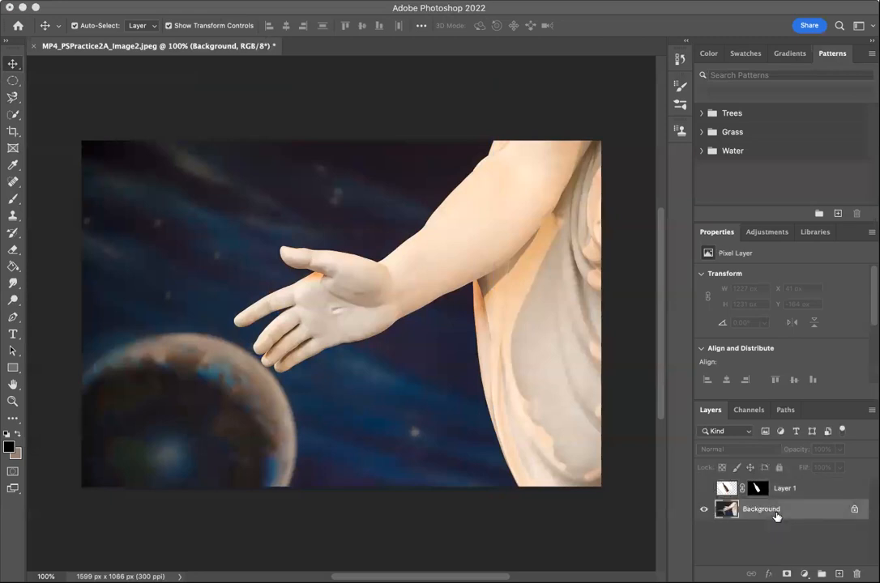
click(854, 511)
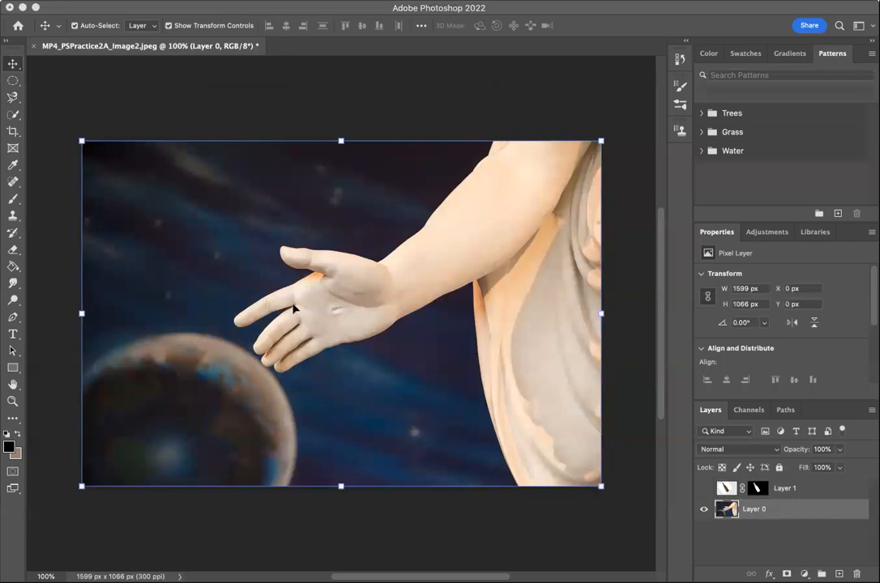
Step: Select the statue's thumb on the unlocked image layer by tracing a closed outline around it with the Magnetic Lasso
scroll(326, 310, up, 5)
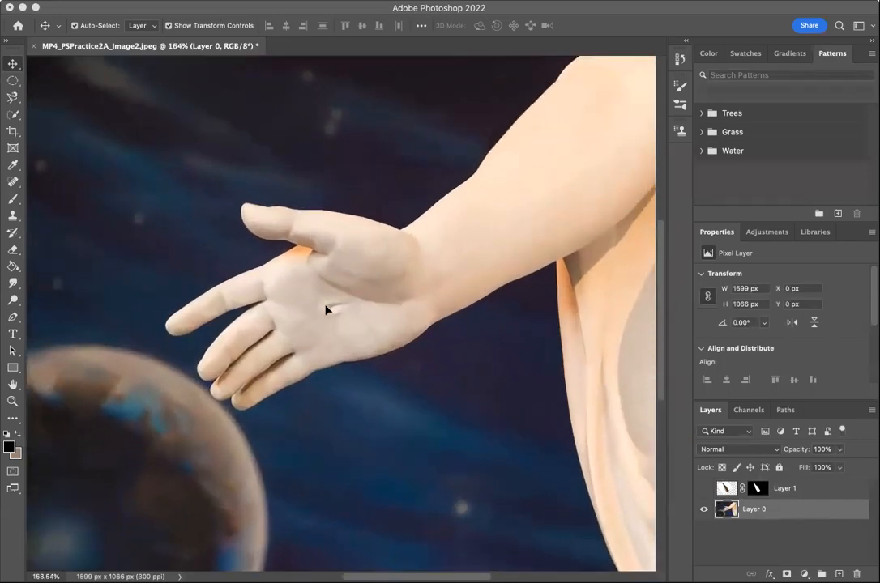
scroll(326, 310, up, 2)
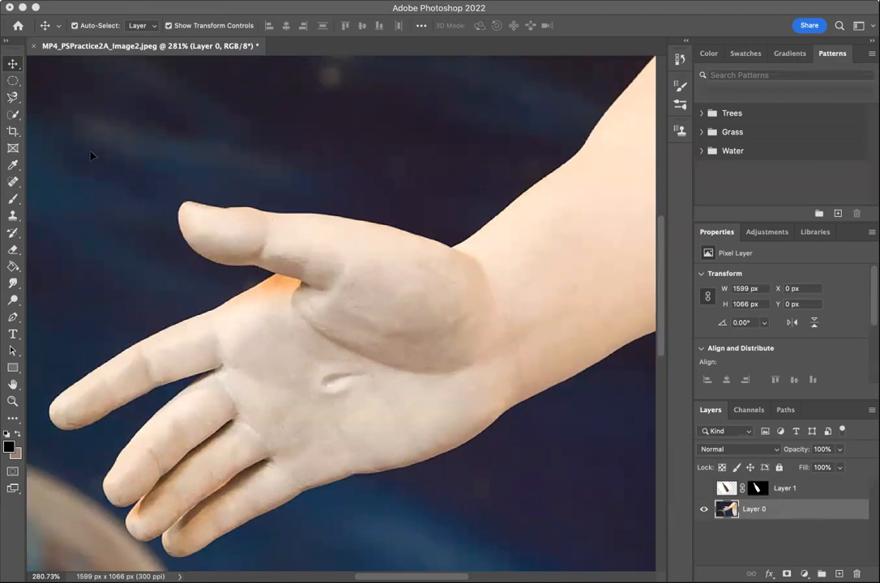
click(14, 96)
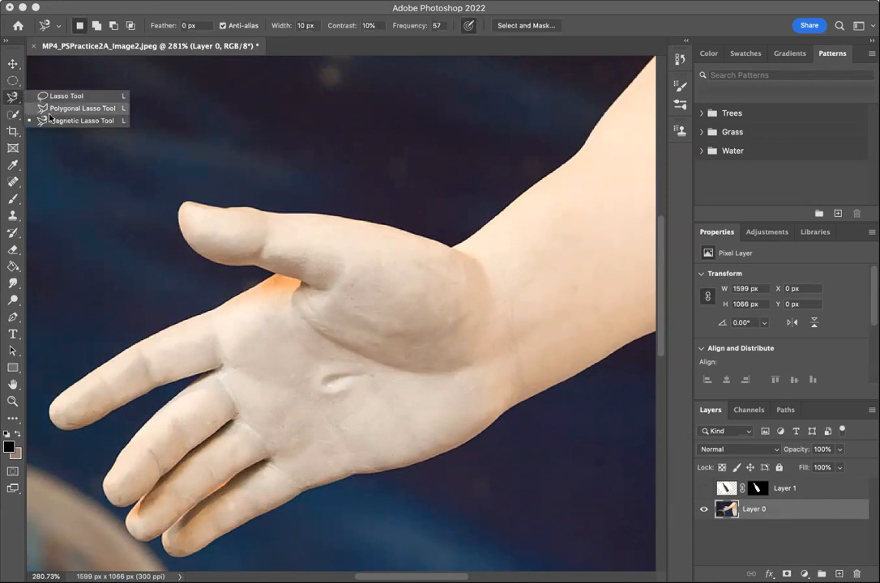
click(50, 120)
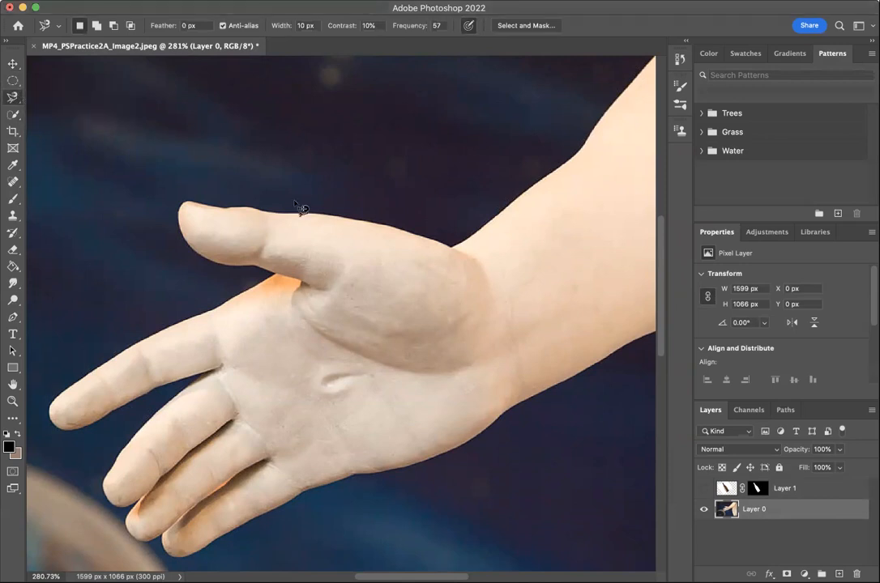
click(424, 239)
drag(187, 233, 217, 265)
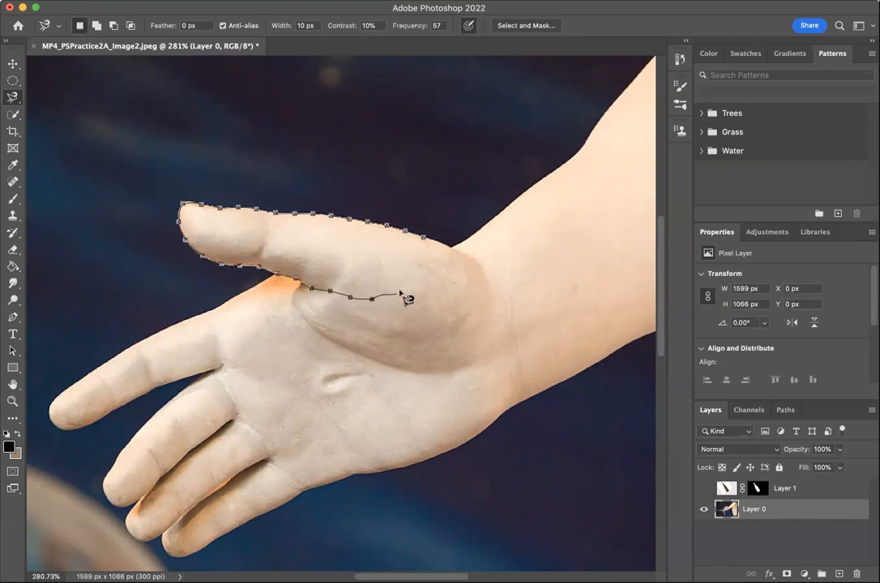
click(428, 246)
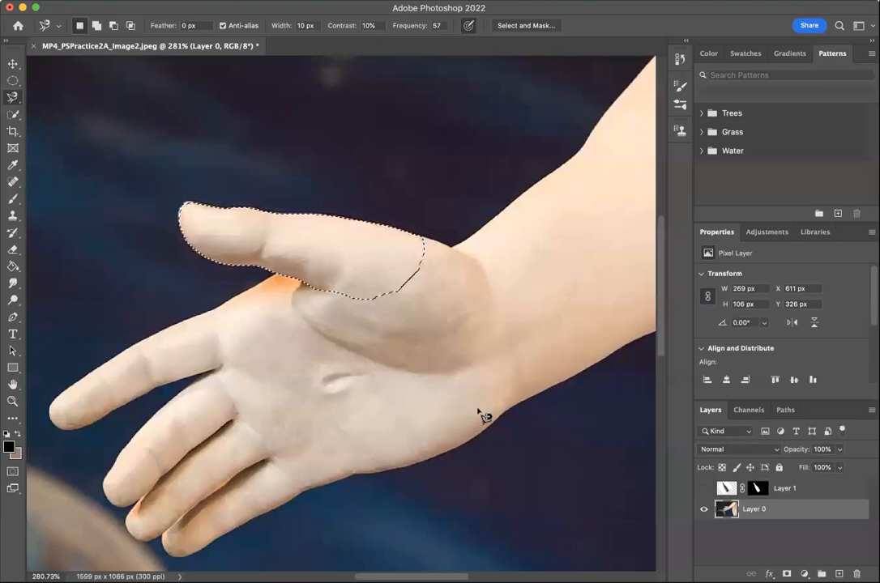
Step: Copy the selected thumb to a new layer and check the cutout by temporarily hiding the statue layer
key(super+j)
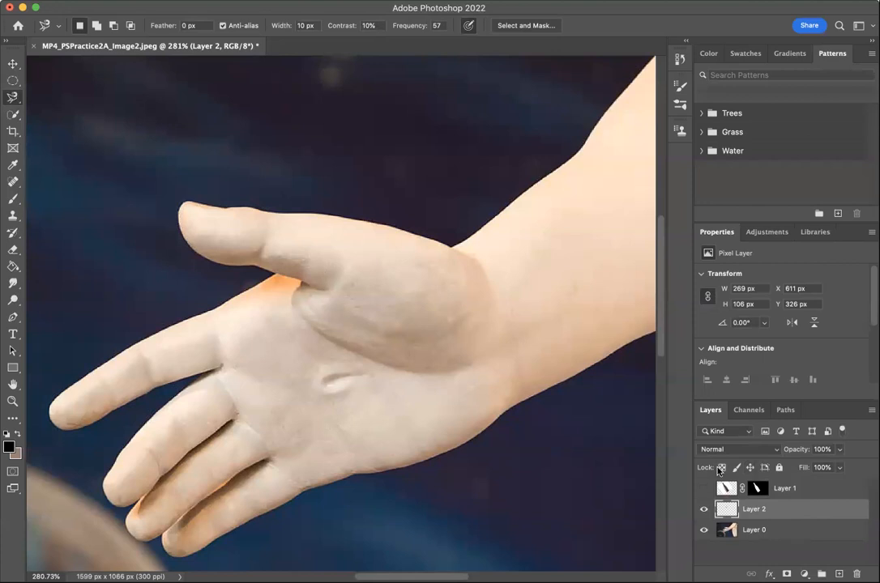
click(703, 532)
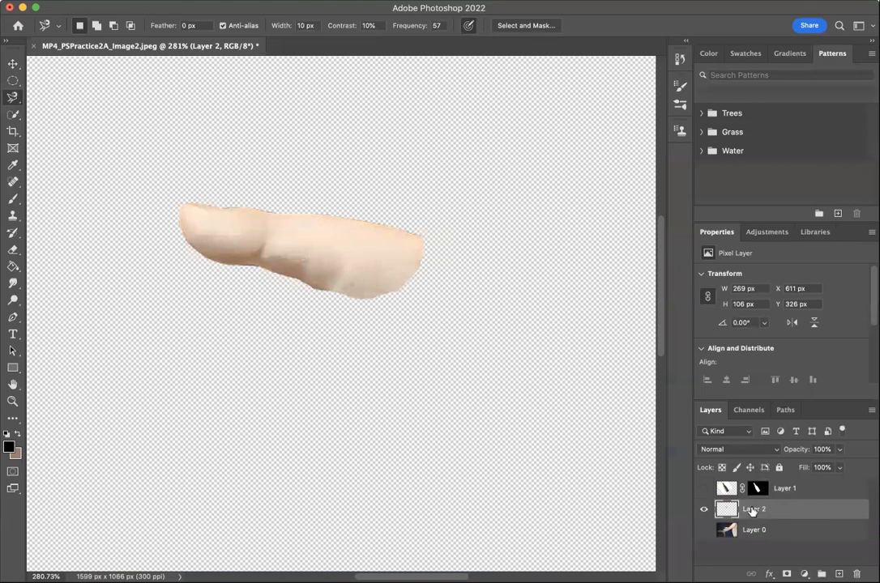
click(704, 530)
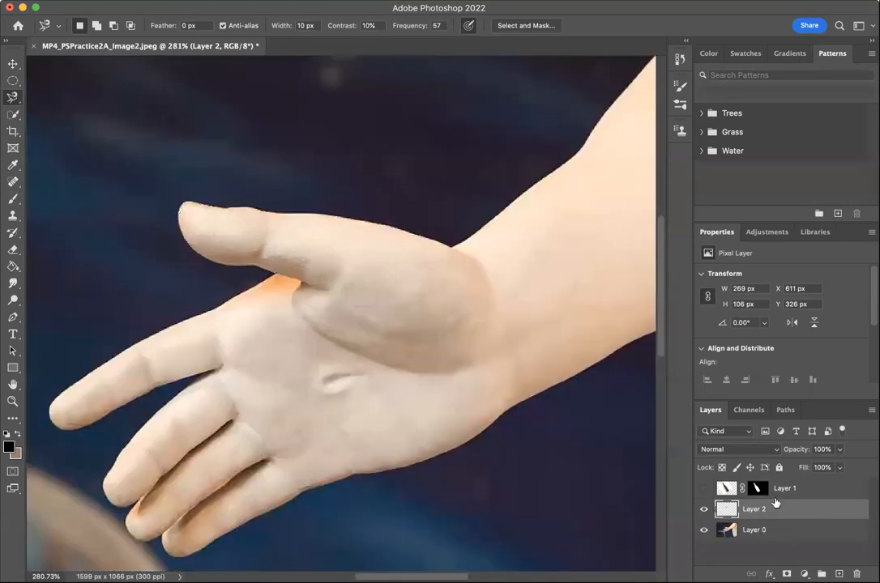
Step: Show the bottle layer again and move the thumb layer above it so the thumb overlaps the bottle
click(702, 488)
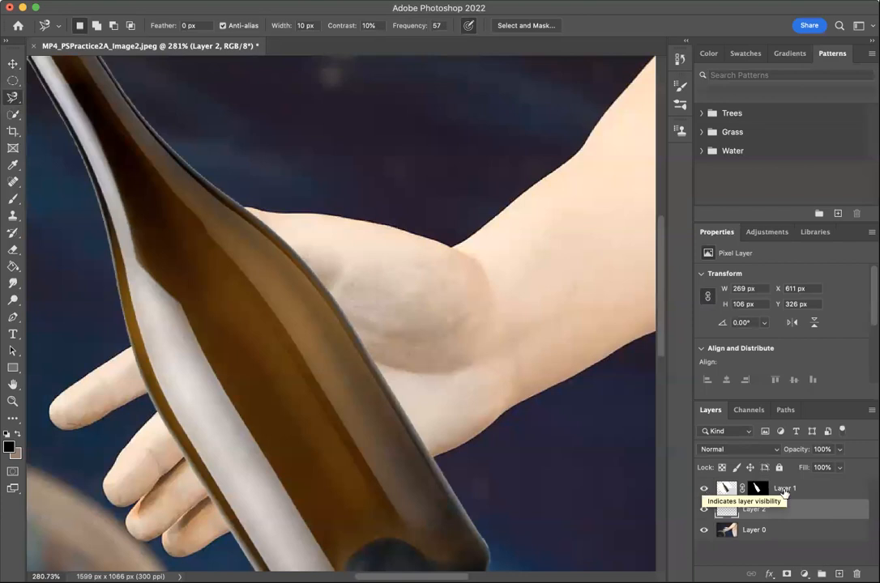
drag(764, 515, 767, 485)
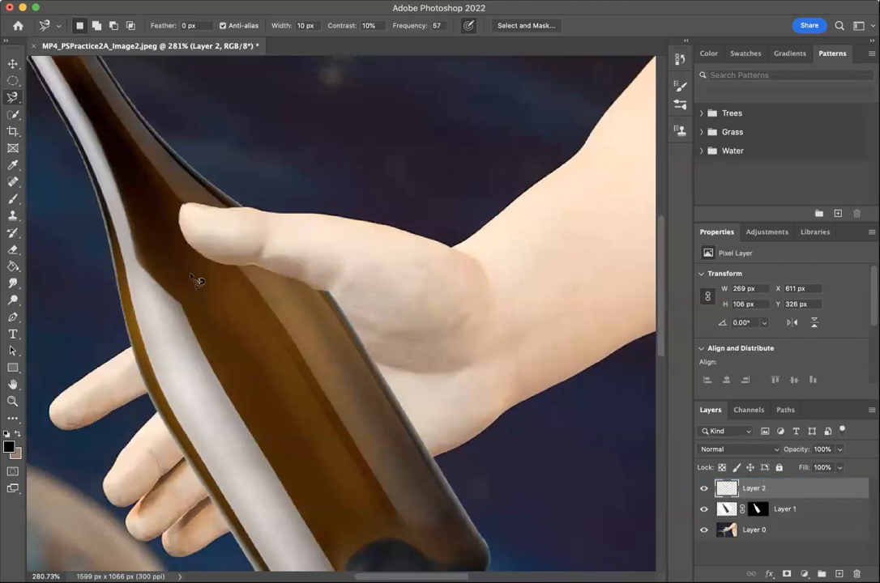
scroll(235, 316, down, 5)
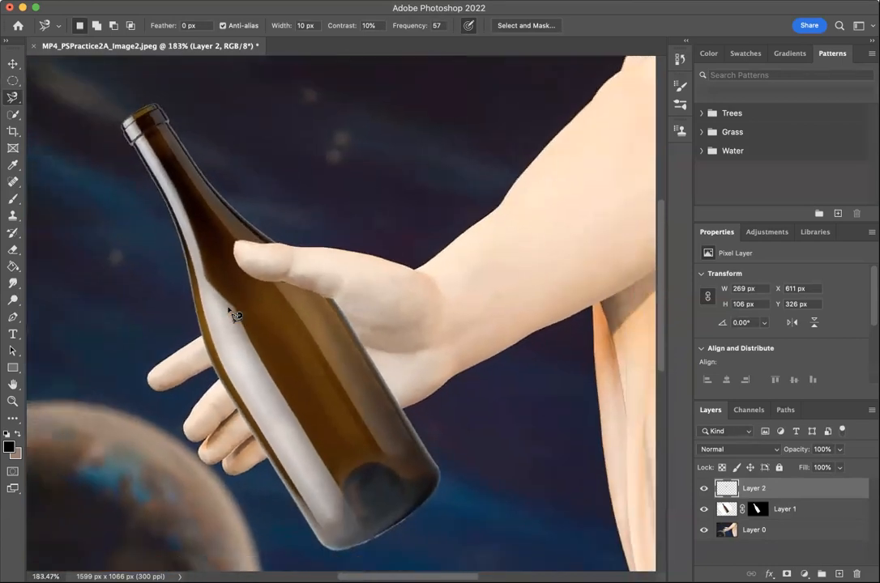
scroll(235, 316, down, 8)
scroll(235, 316, down, 1)
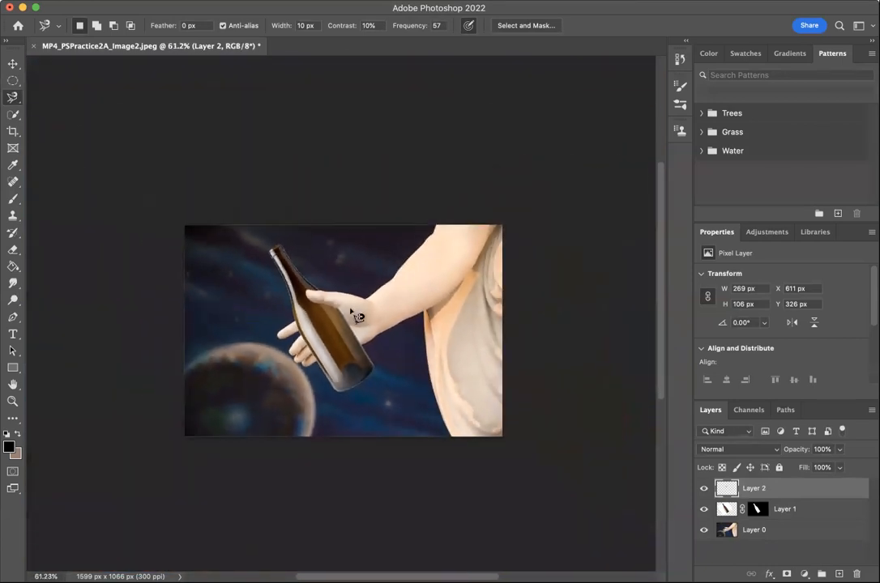